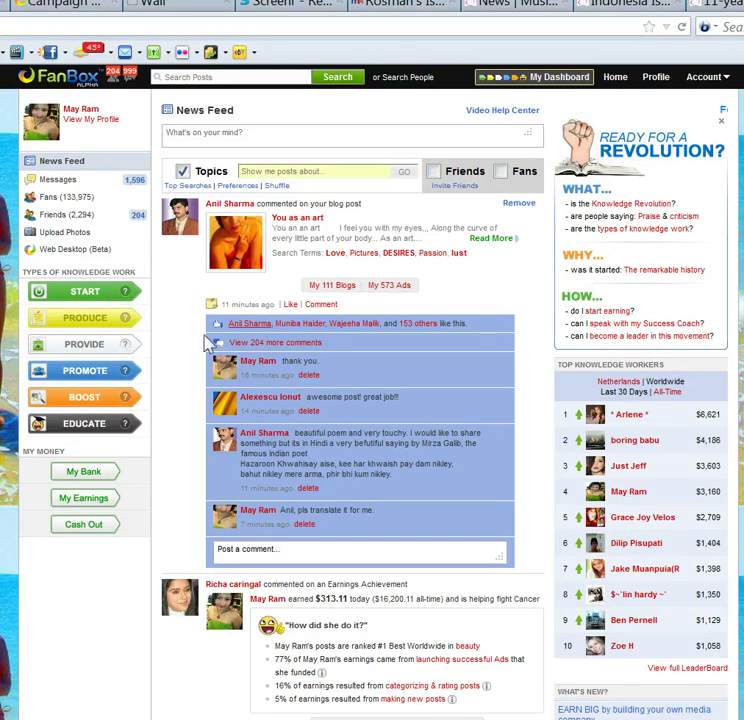
# - On the second FanBox page, start a new blog entry containing the text 'Test'
pyautogui.moveTo(99, 330)
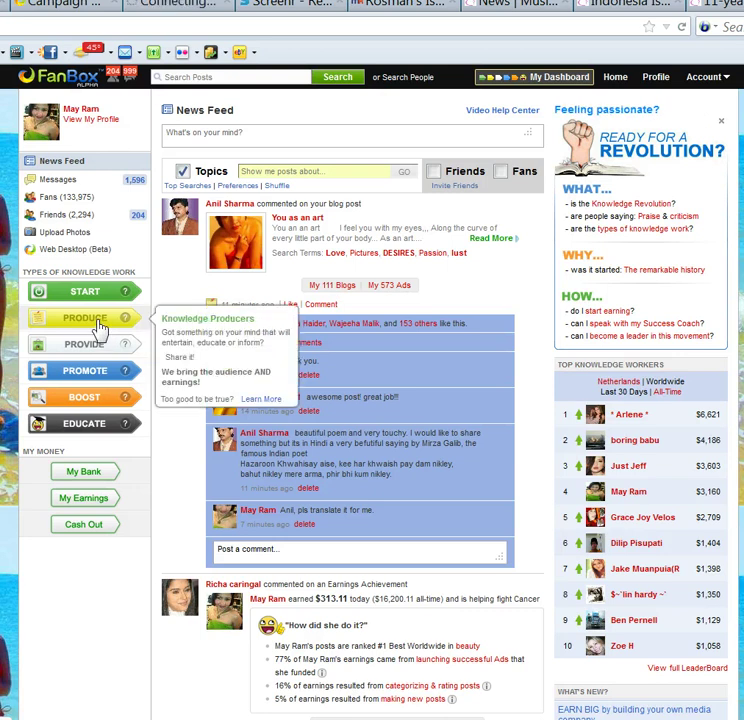
pyautogui.click(150, 7)
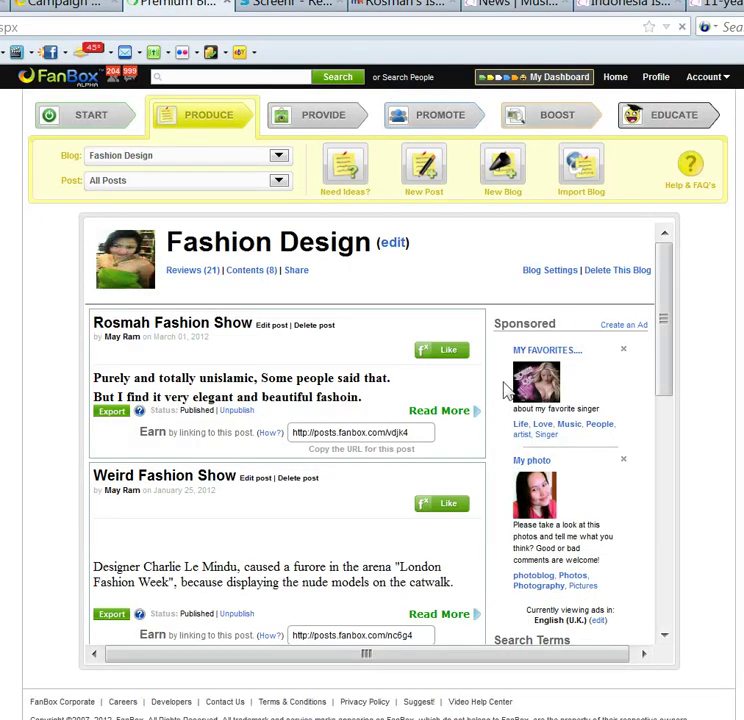
pyautogui.click(502, 176)
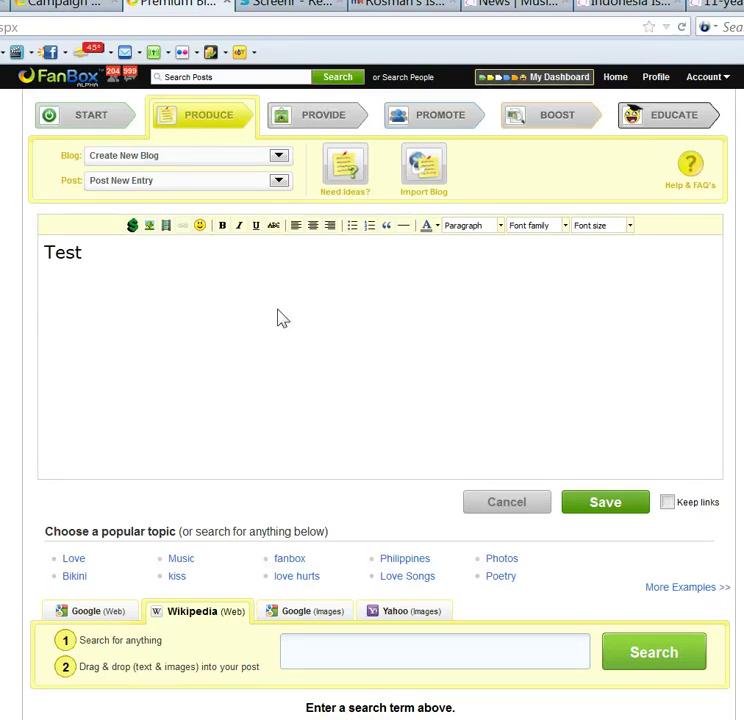
# - Save the 'Test' entry as an unpublished draft in the new blog
pyautogui.click(590, 503)
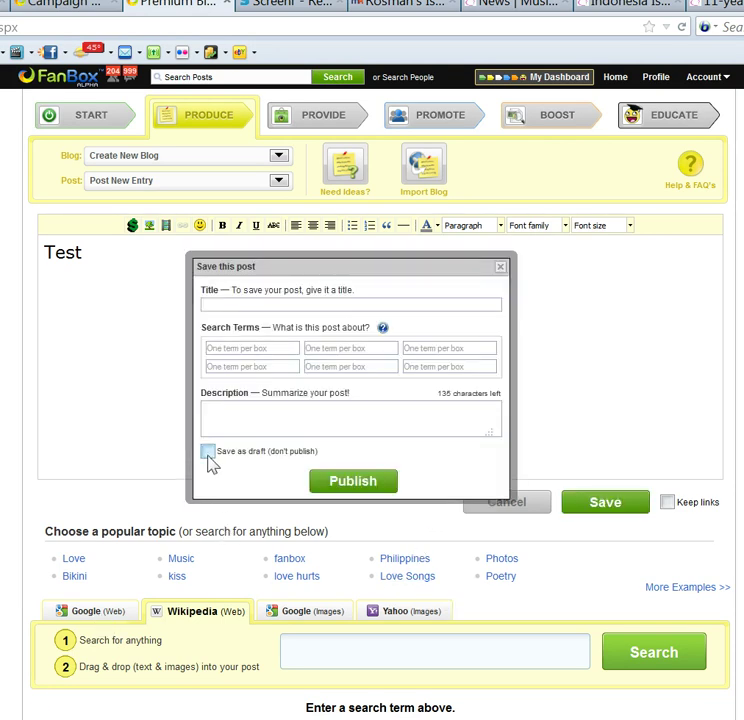
pyautogui.click(208, 453)
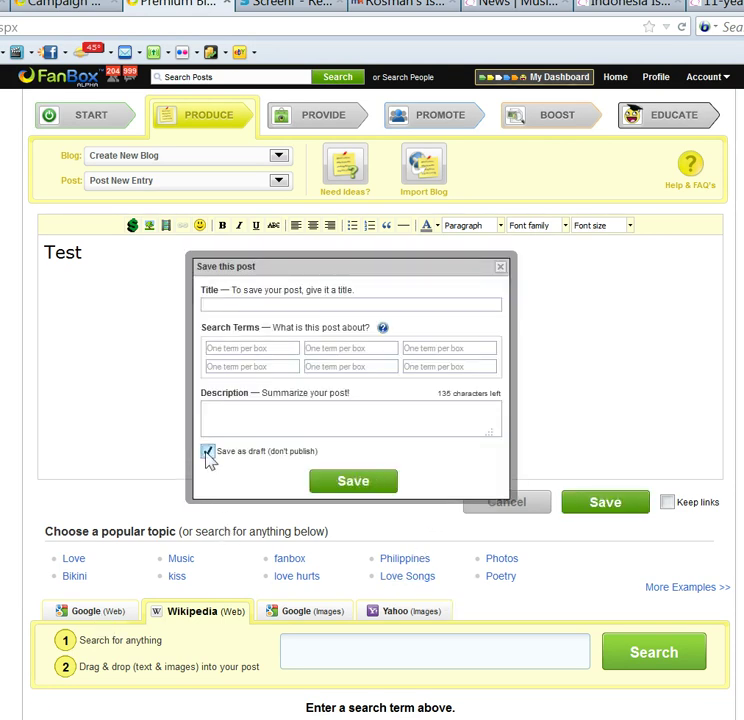
pyautogui.click(340, 488)
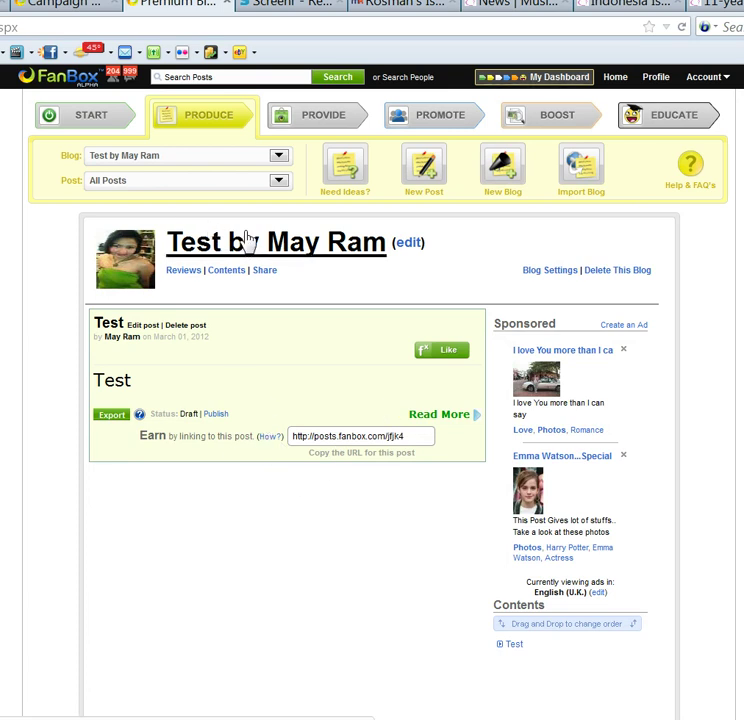
# - Start a new post in the Test blog and open its blank rich-text editor
pyautogui.click(424, 180)
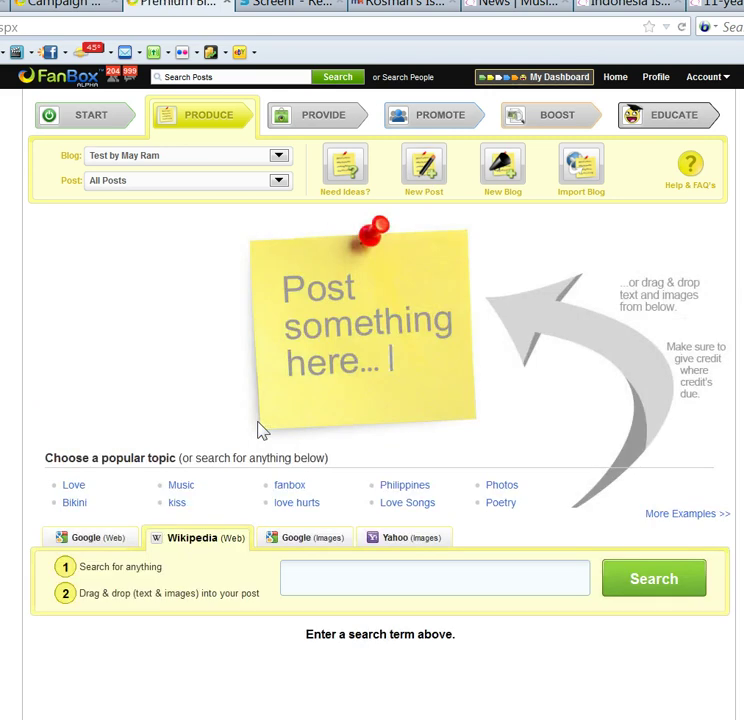
pyautogui.click(297, 336)
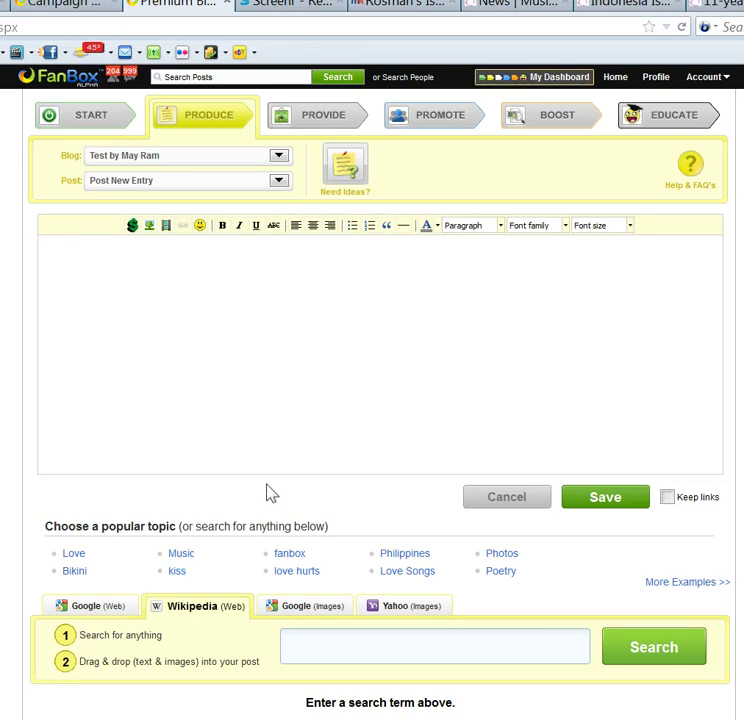
pyautogui.rightClick(249, 268)
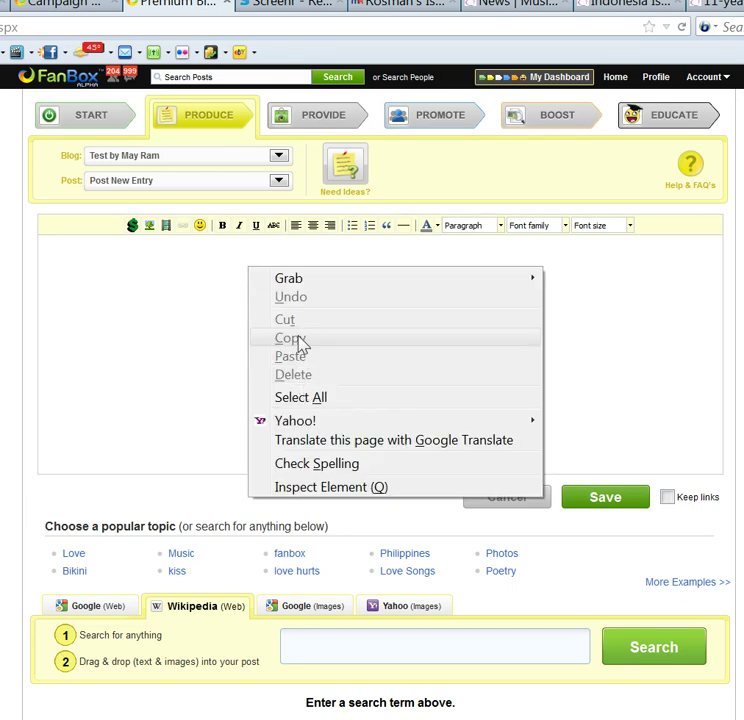
pyautogui.click(203, 304)
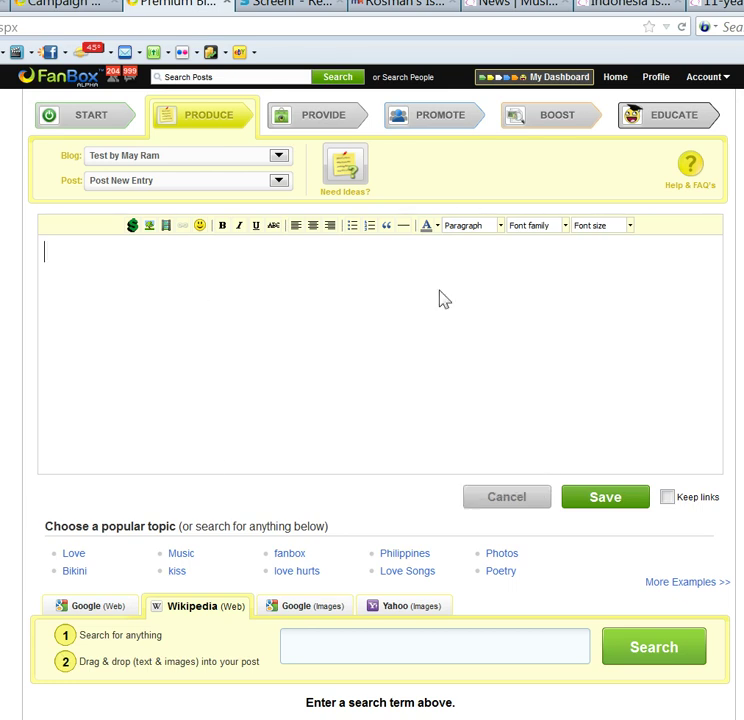
pyautogui.rightClick(686, 285)
pyautogui.press('Escape')
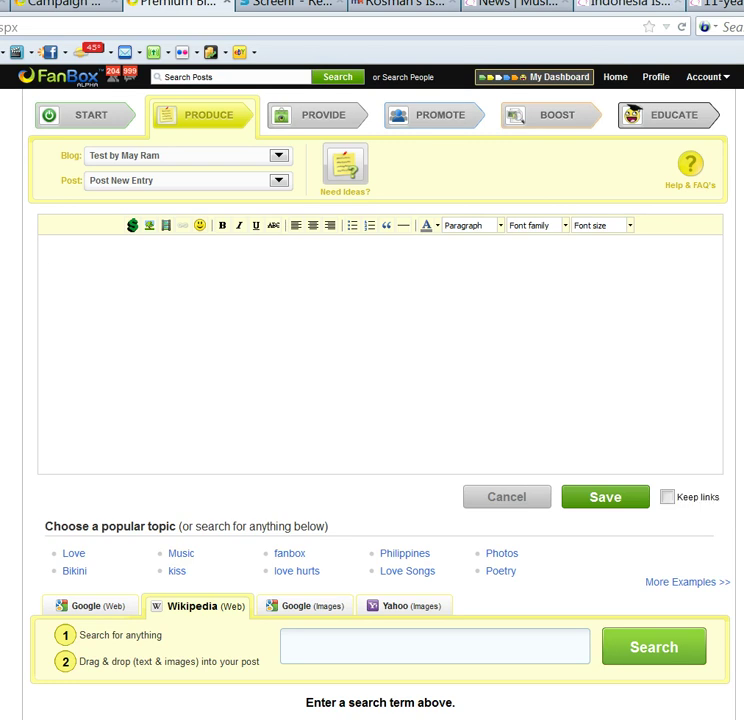
# - Paste the three Eid fashion article paragraphs into the post and delete the 'Booming industry' line
pyautogui.click(620, 3)
pyautogui.rightClick(378, 182)
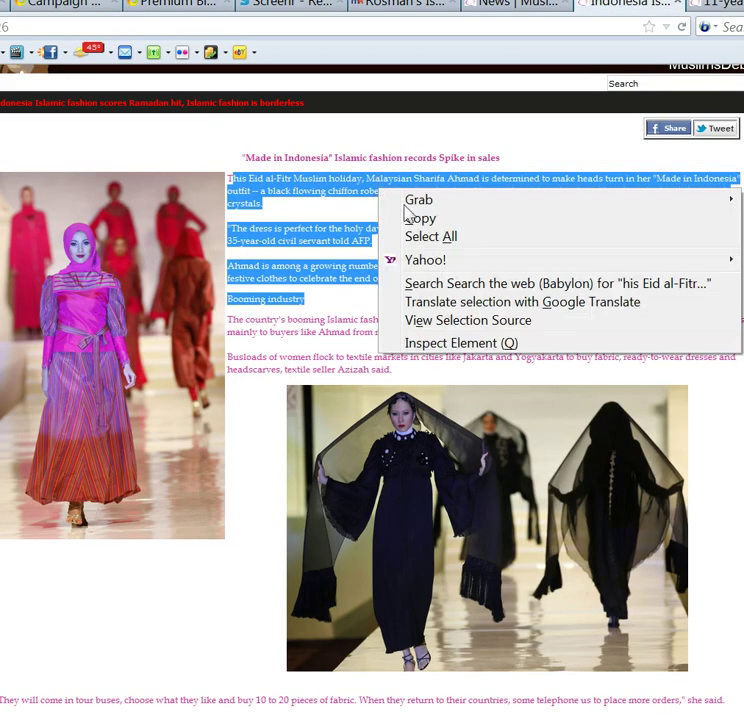
pyautogui.click(408, 219)
pyautogui.click(152, 5)
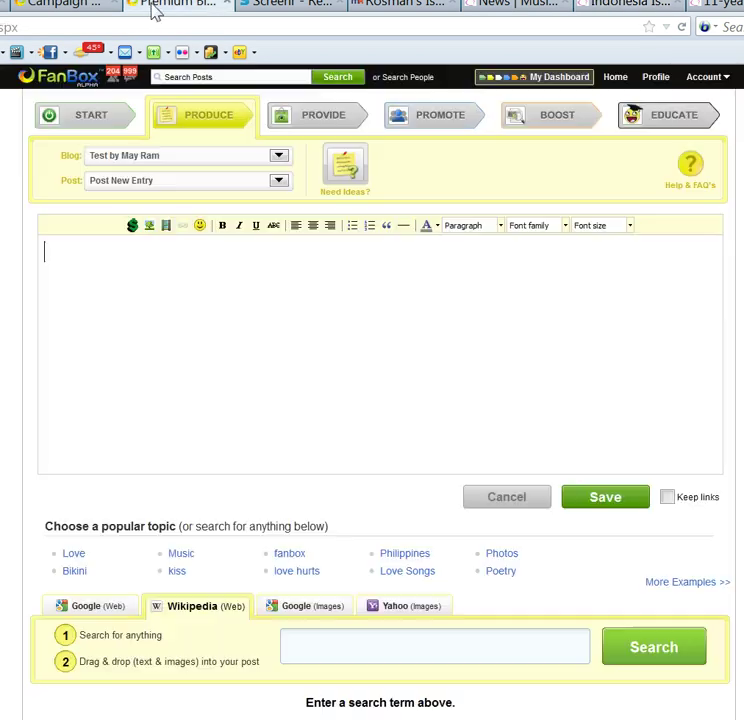
pyautogui.rightClick(229, 295)
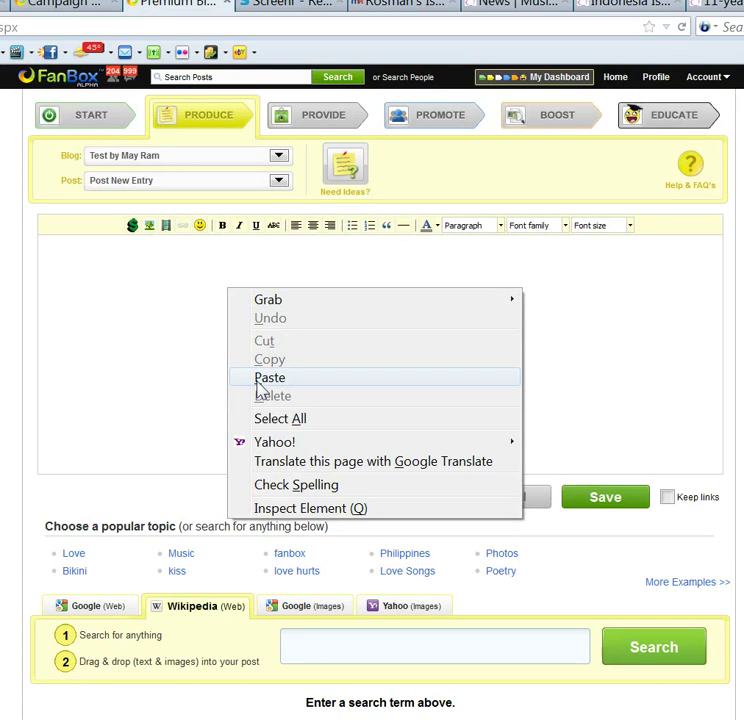
pyautogui.click(257, 378)
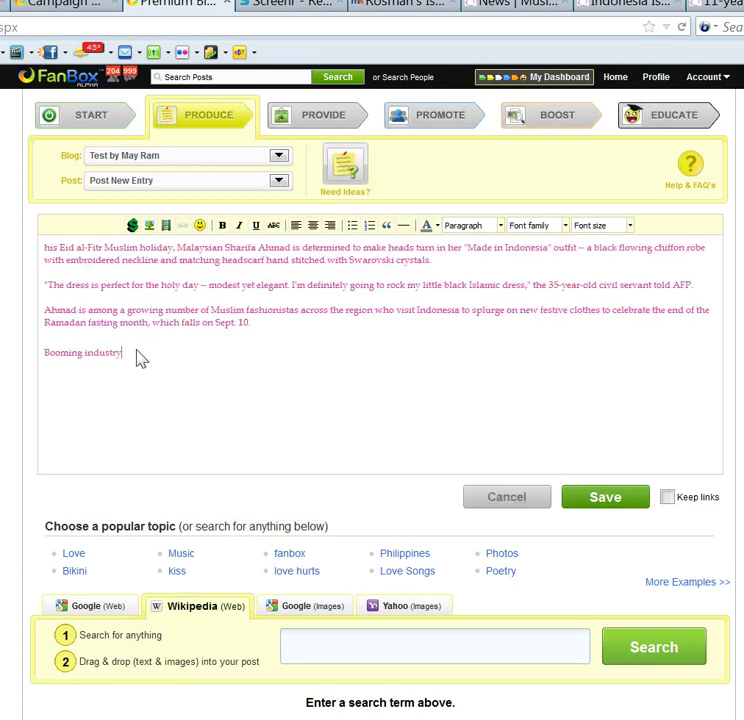
pyautogui.moveTo(149, 355); pyautogui.dragTo(8, 355)
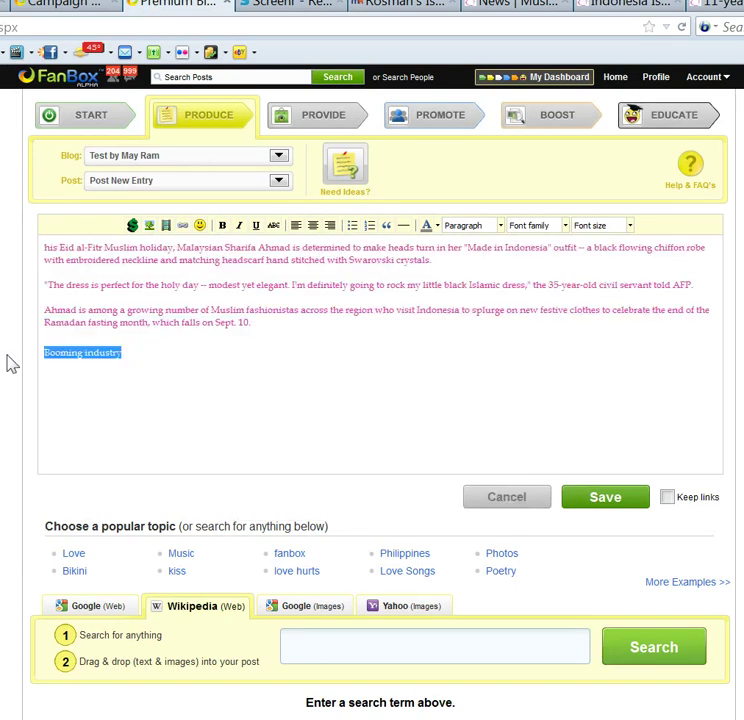
pyautogui.press('BackSpace')
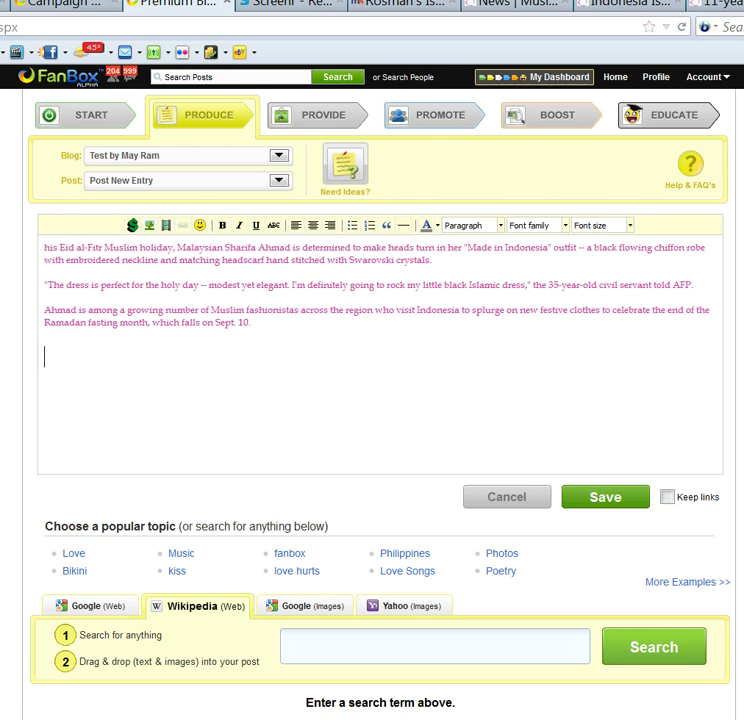
# - Insert photo 3378192 below the paragraphs, centre it, and add an empty line after it
pyautogui.click(149, 228)
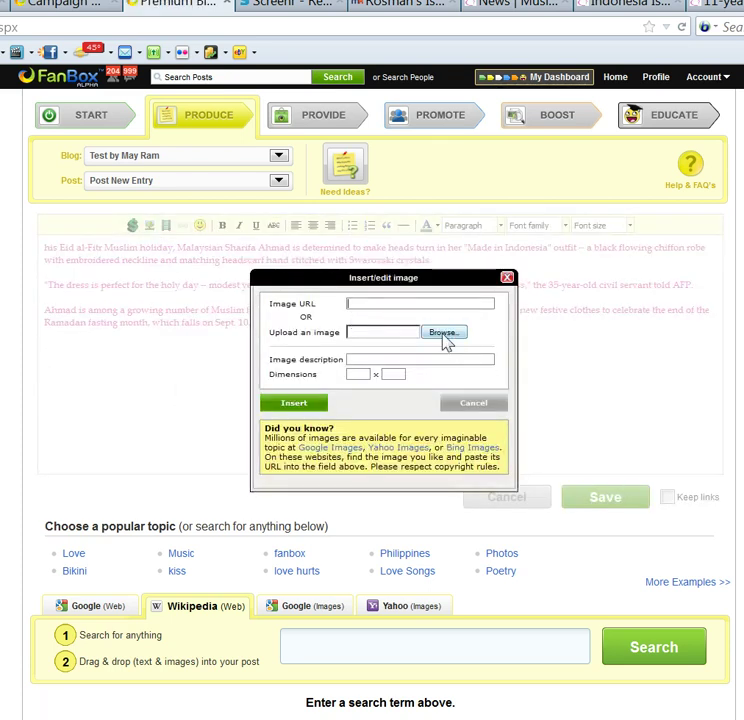
pyautogui.click(442, 333)
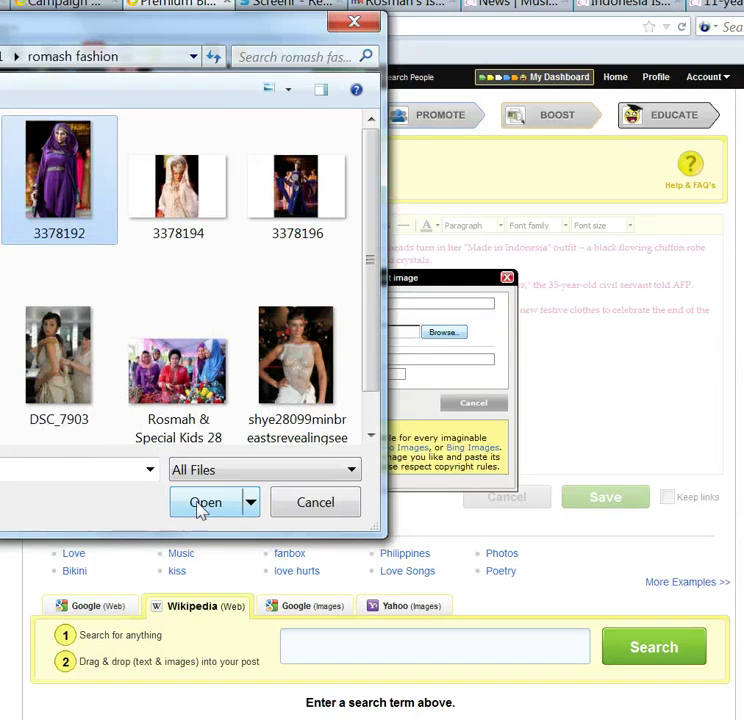
pyautogui.click(202, 508)
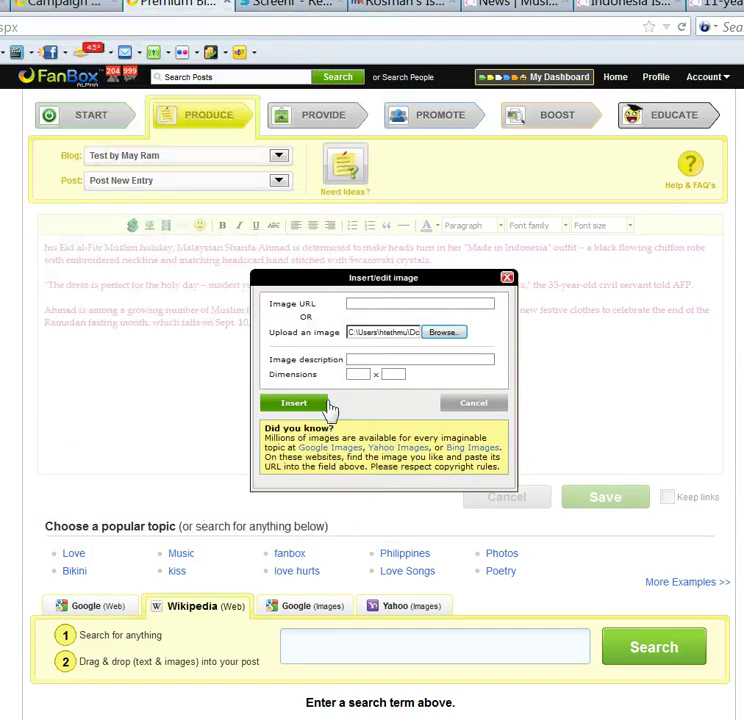
pyautogui.click(297, 405)
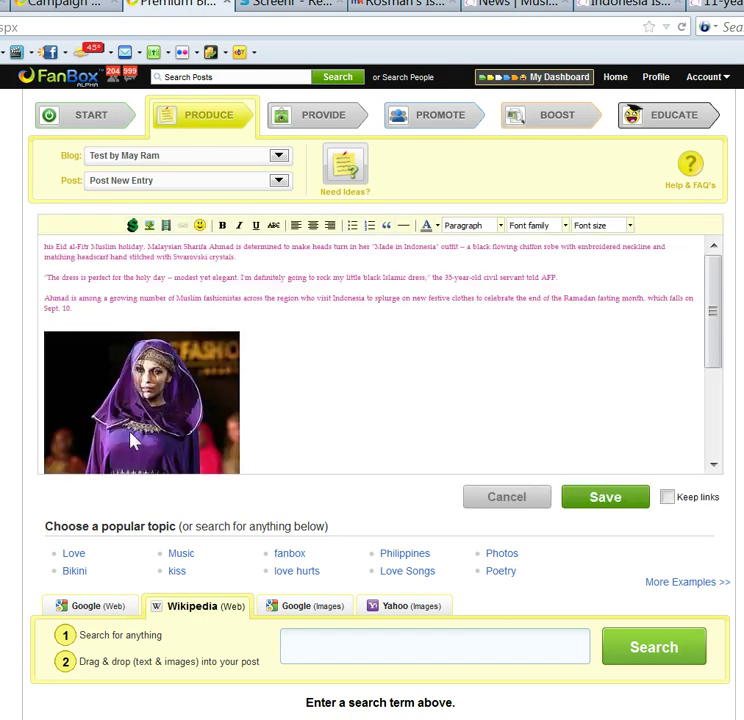
pyautogui.click(133, 440)
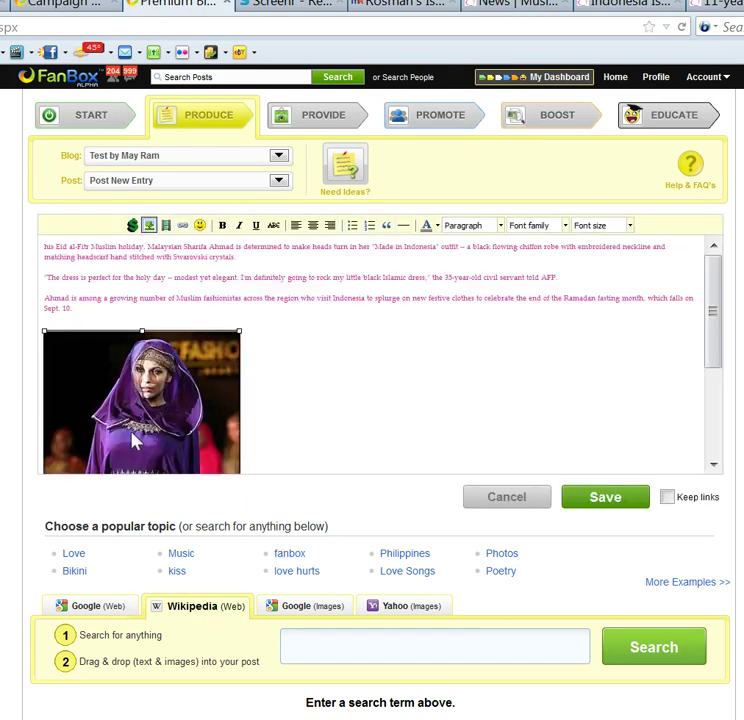
pyautogui.click(313, 226)
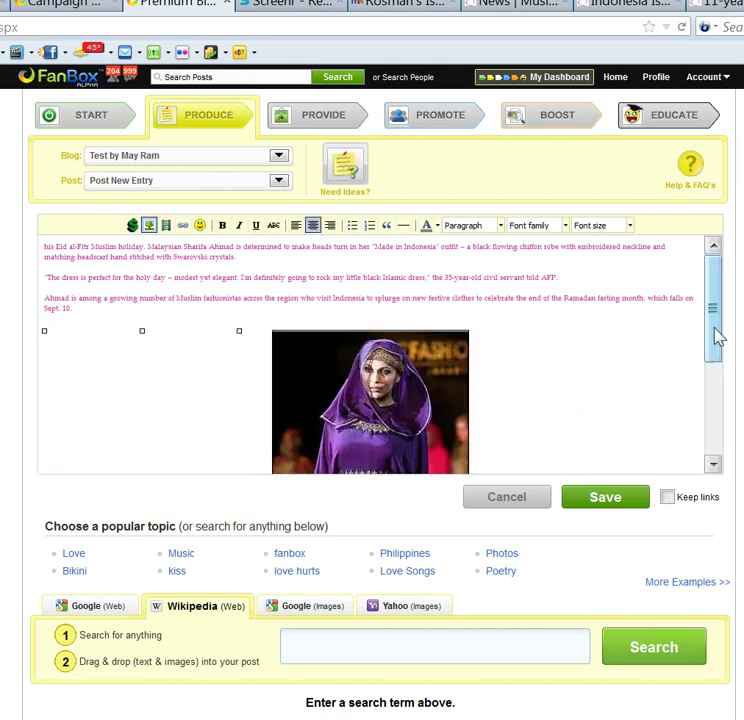
pyautogui.moveTo(724, 353); pyautogui.dragTo(717, 463)
pyautogui.press('Return')
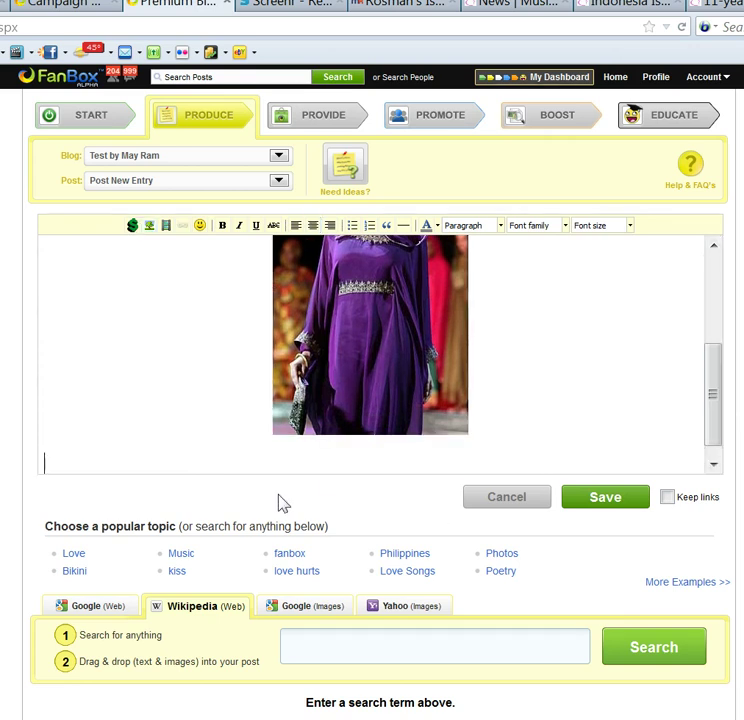
# - Open the embedded-media form, then switch to the 'fashion show indo fest 09' YouTube video
pyautogui.click(166, 226)
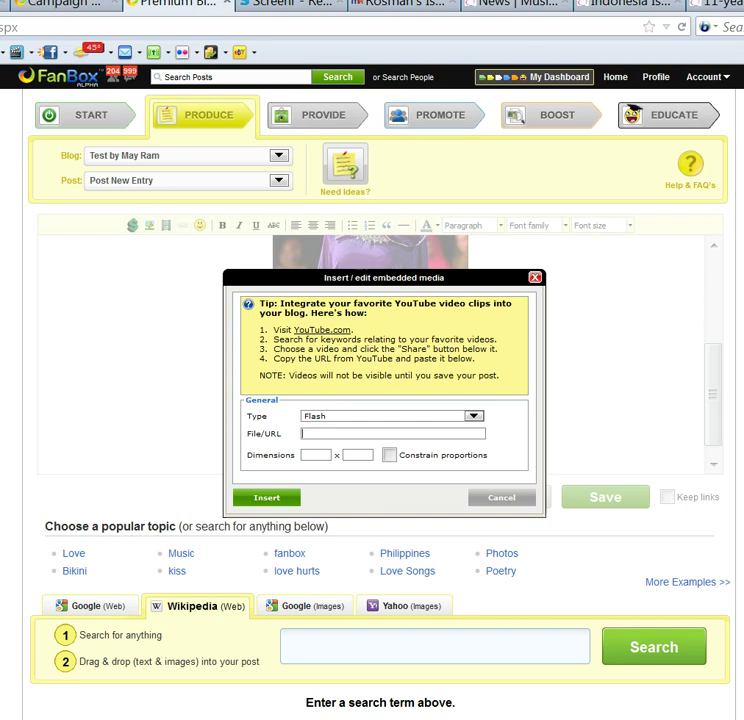
pyautogui.hotkey('ctrl', 'Tab')
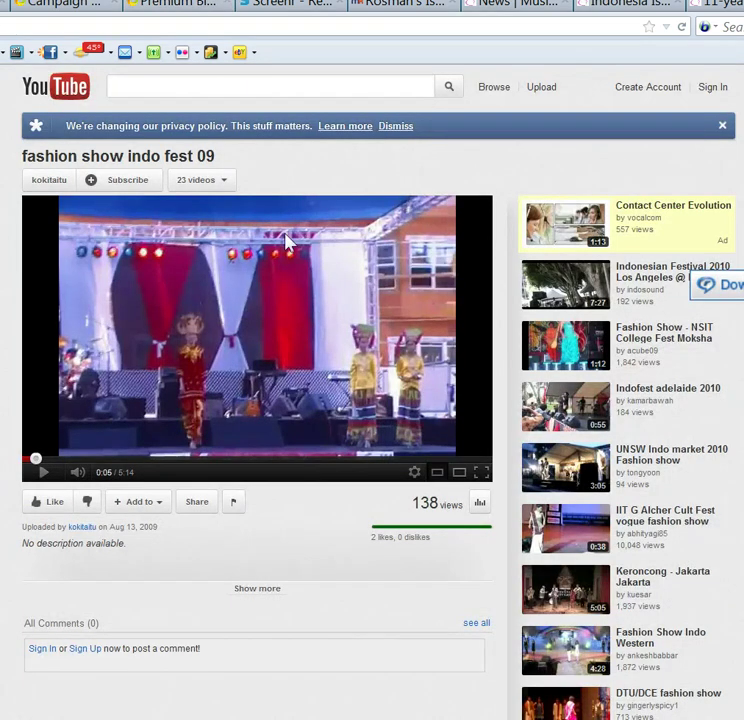
# - Copy the video's youtu.be short link from YouTube's Share panel
pyautogui.click(207, 513)
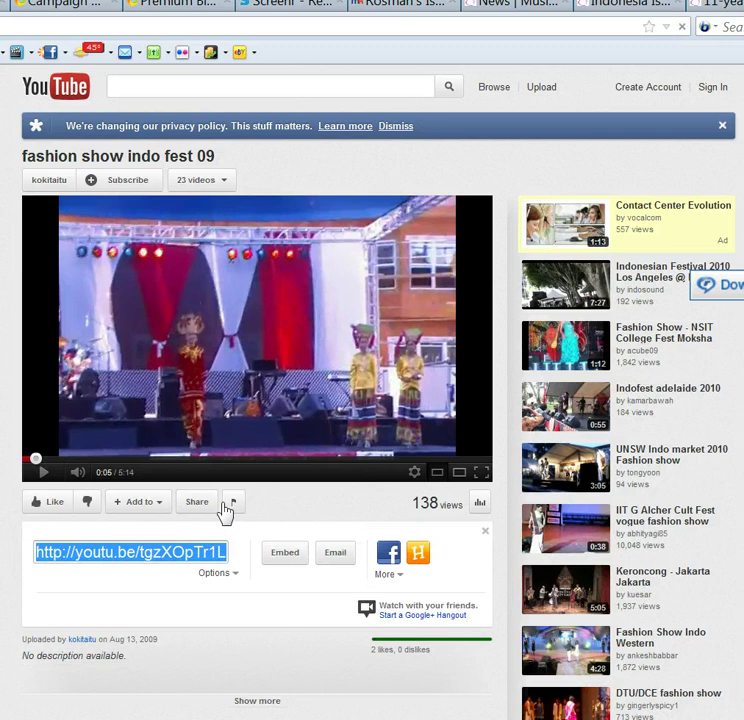
pyautogui.rightClick(184, 555)
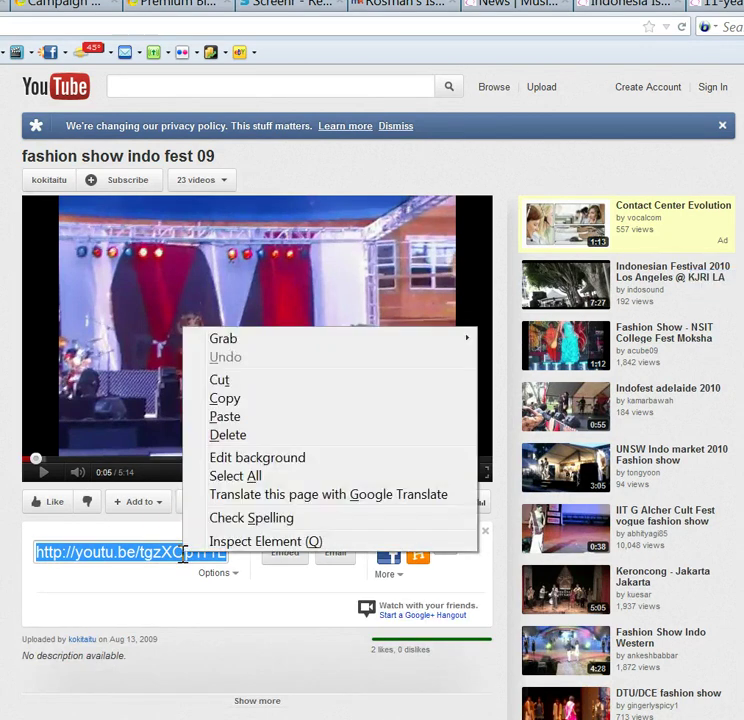
pyautogui.click(238, 402)
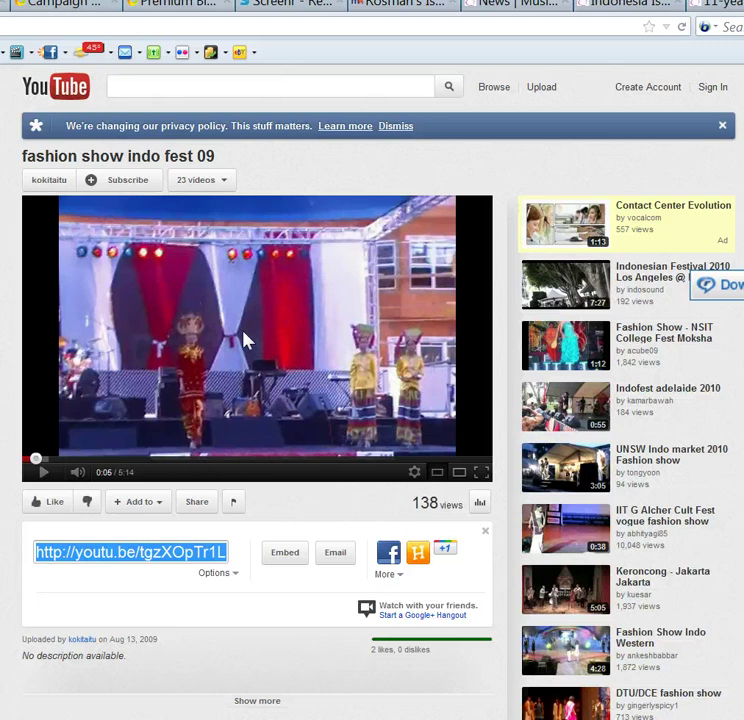
# - Embed the copied YouTube link as a centred media box, with a new line below it
pyautogui.click(199, 16)
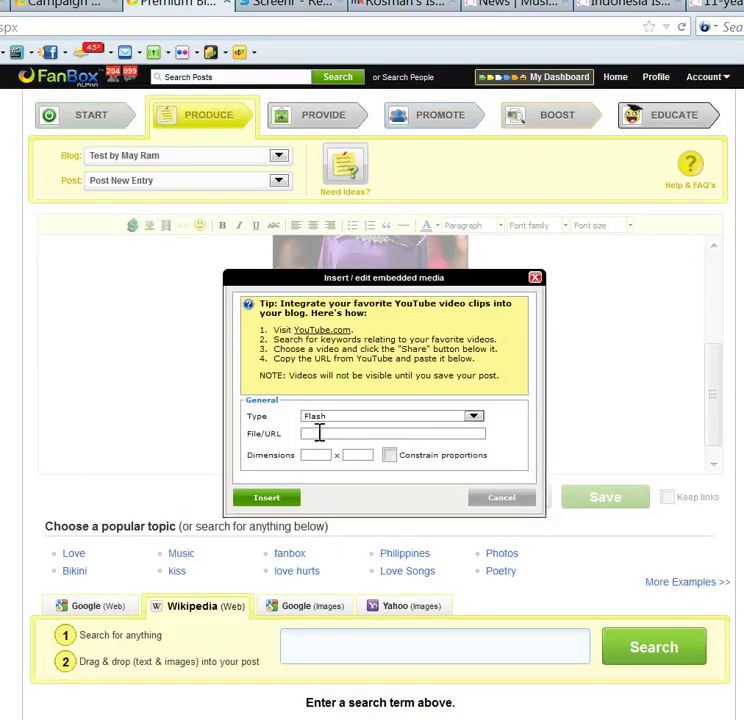
pyautogui.rightClick(318, 431)
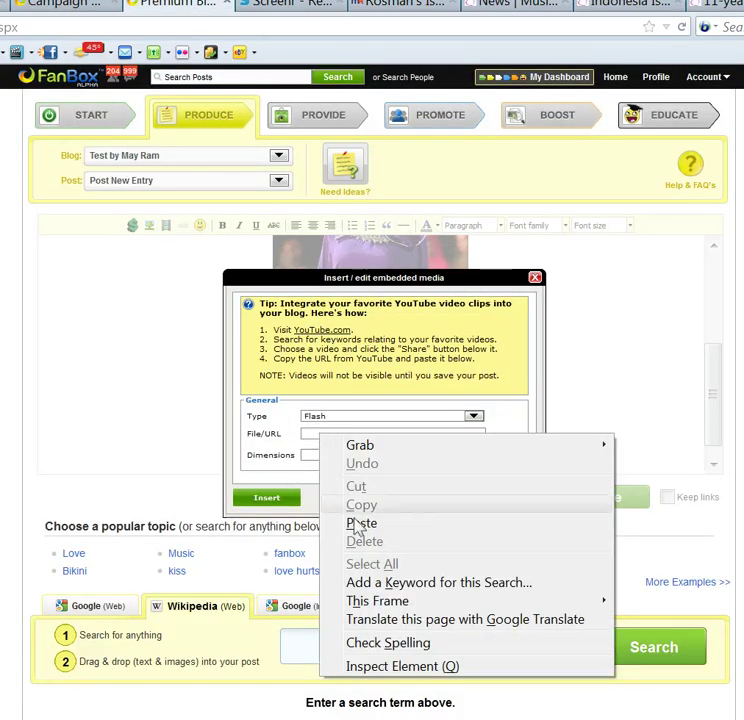
pyautogui.click(359, 526)
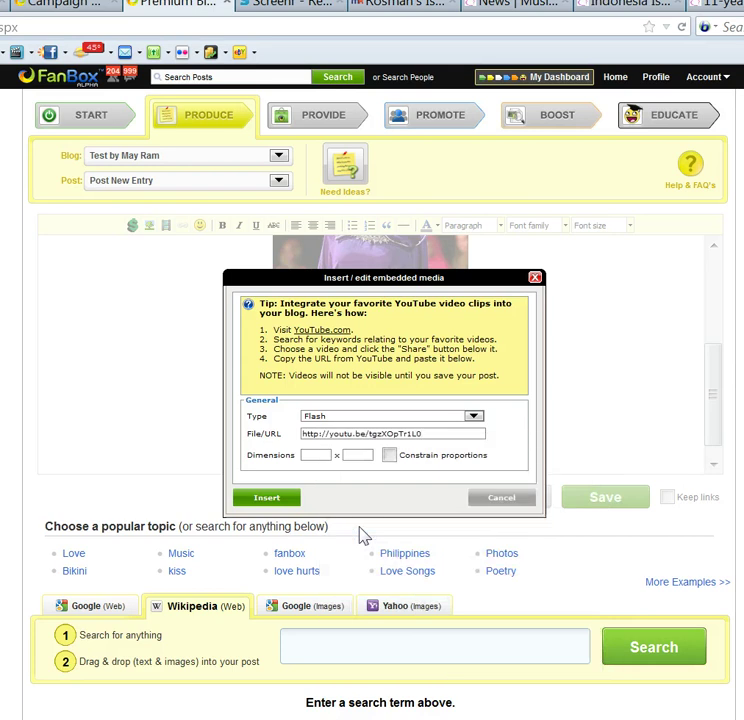
pyautogui.click(268, 499)
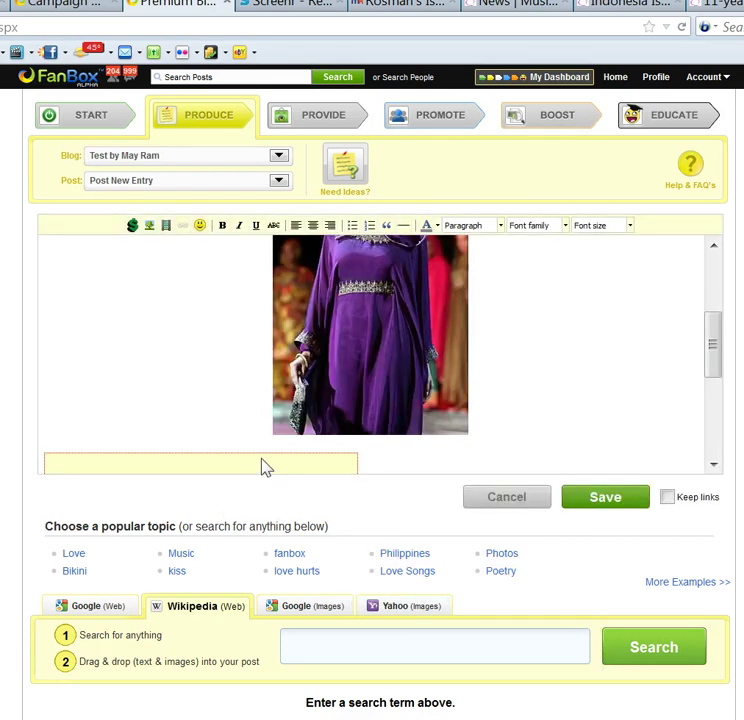
pyautogui.click(266, 467)
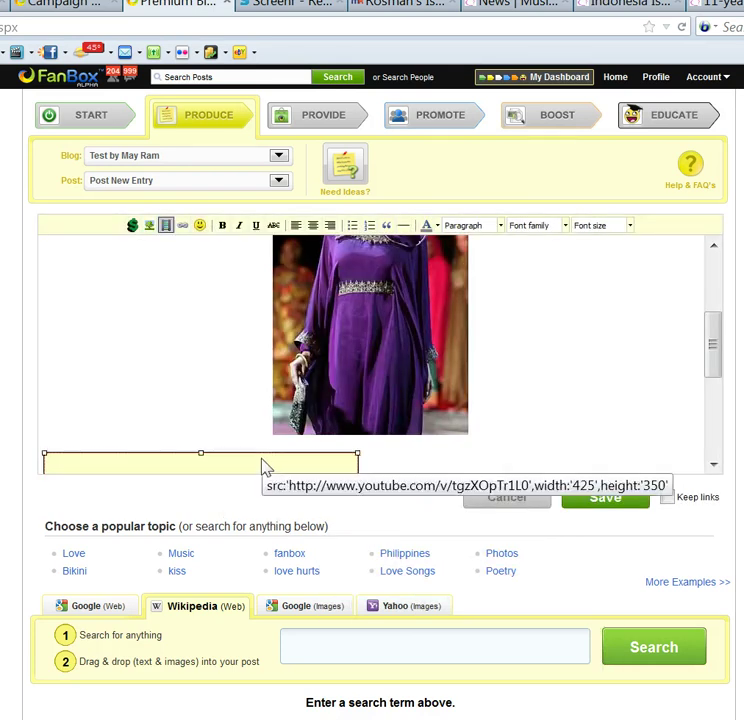
pyautogui.click(313, 226)
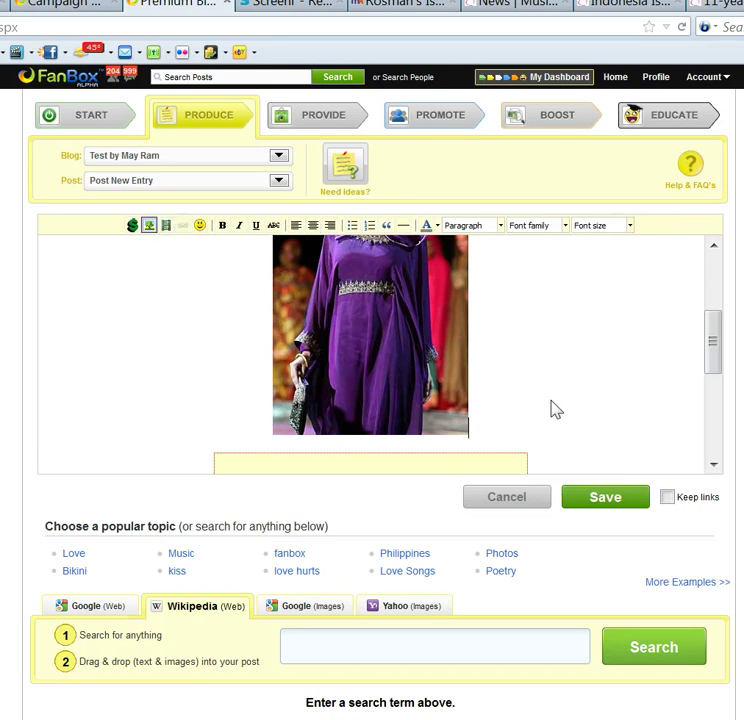
pyautogui.moveTo(712, 352); pyautogui.dragTo(713, 487)
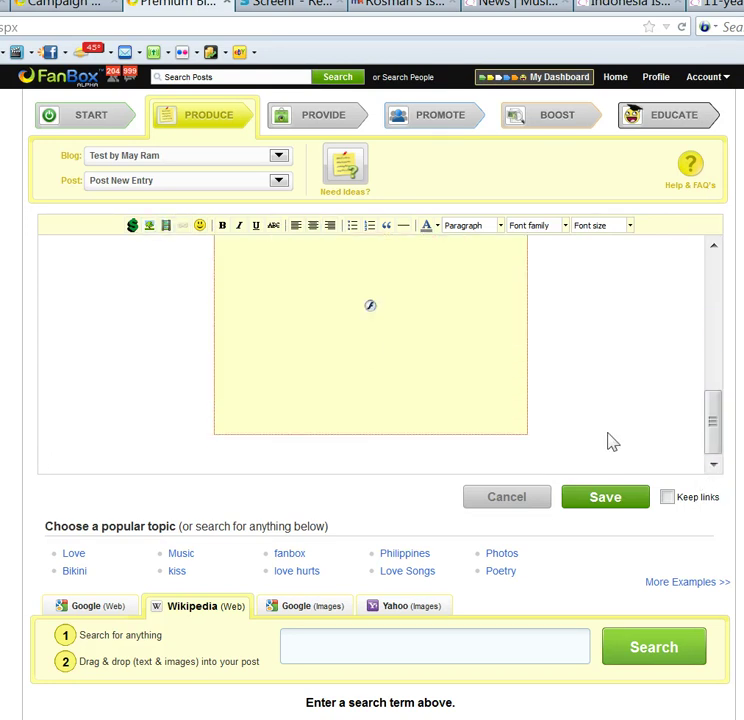
pyautogui.click(613, 442)
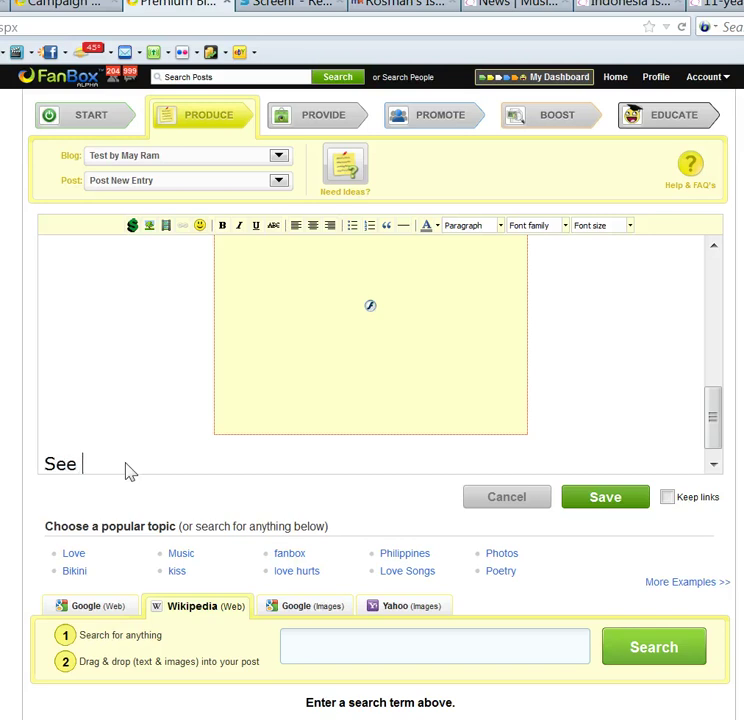
# - Type 'See another fashion video' below the video and select it for linking
pyautogui.write('another')
pyautogui.write(' vide')
pyautogui.press('BackSpace')
pyautogui.press('BackSpace')
pyautogui.write('sh')
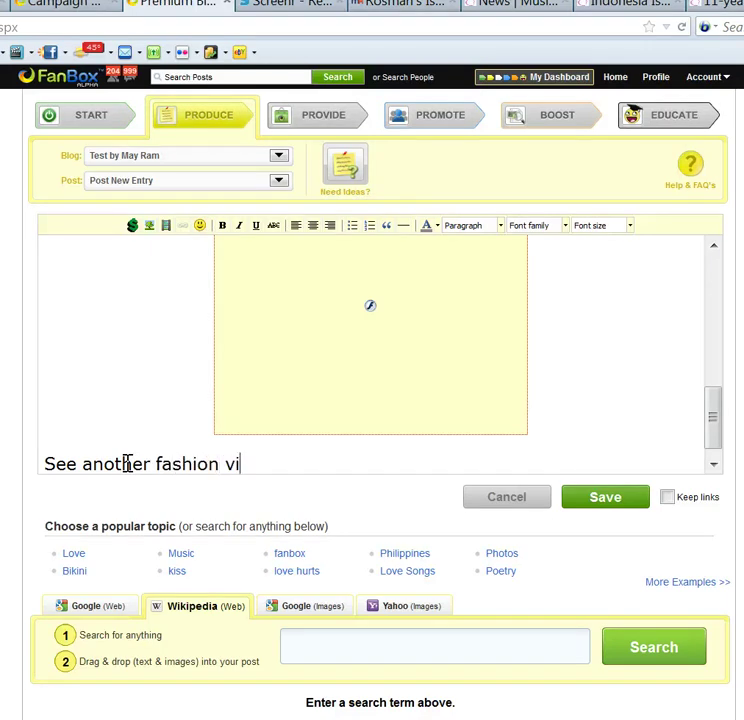
pyautogui.write('deo')
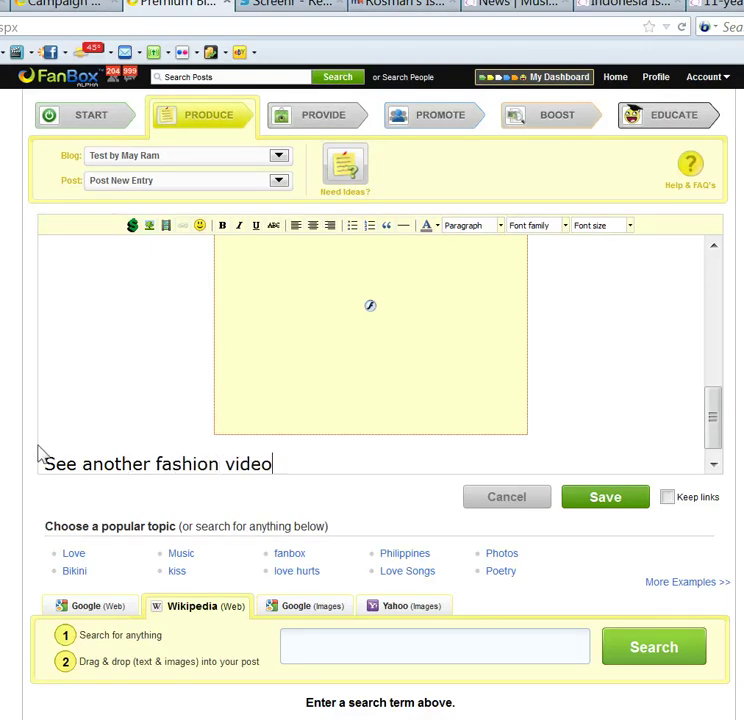
pyautogui.moveTo(47, 463); pyautogui.dragTo(301, 480)
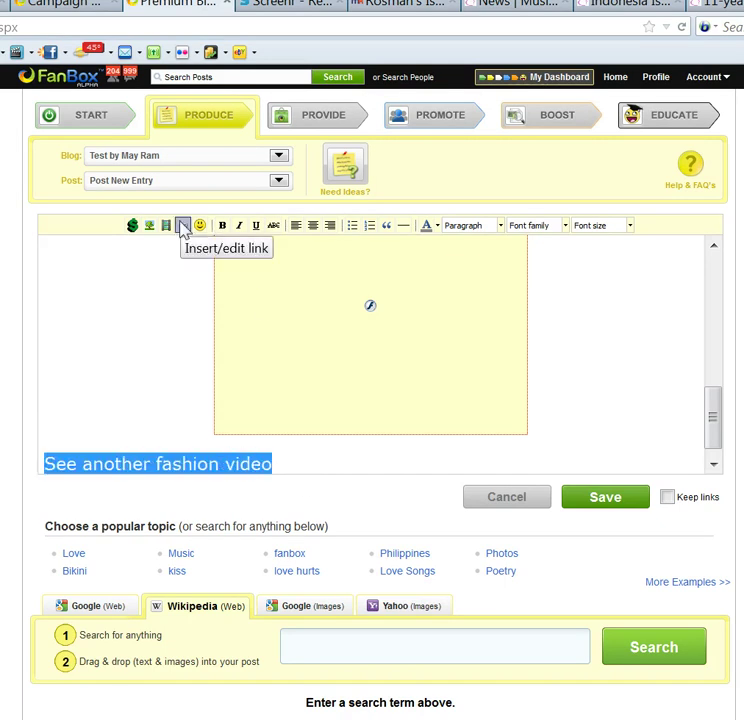
pyautogui.click(183, 228)
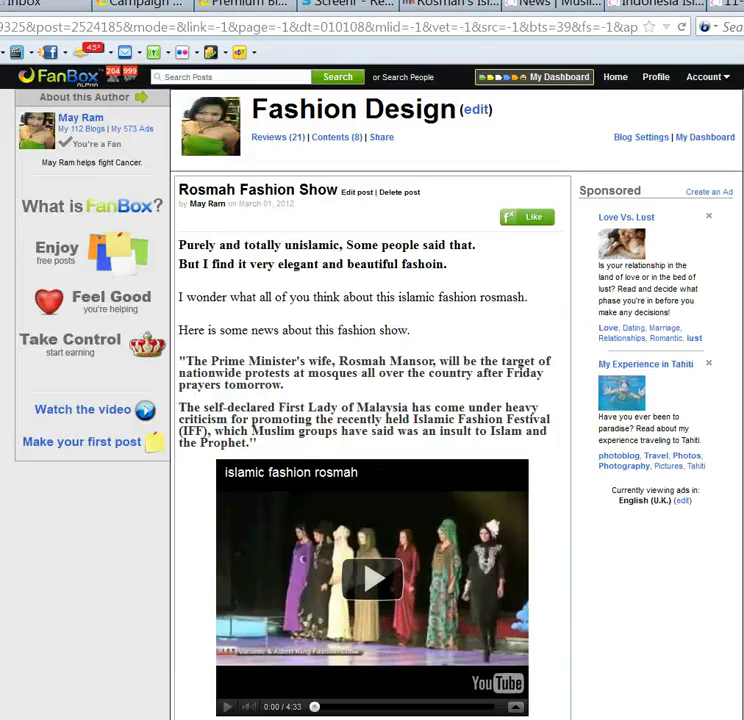
pyautogui.scroll(-10, 372, 400)
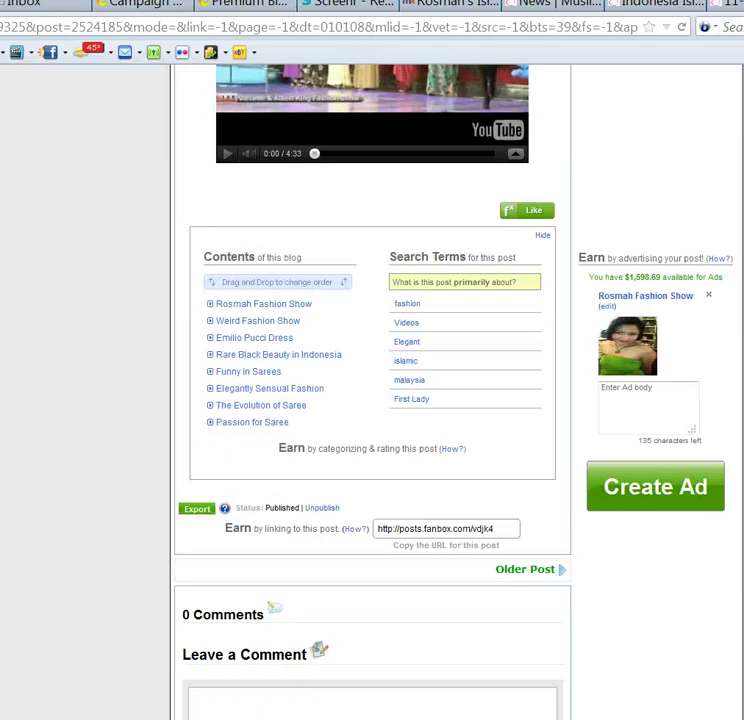
pyautogui.scroll(-1, 655, 484)
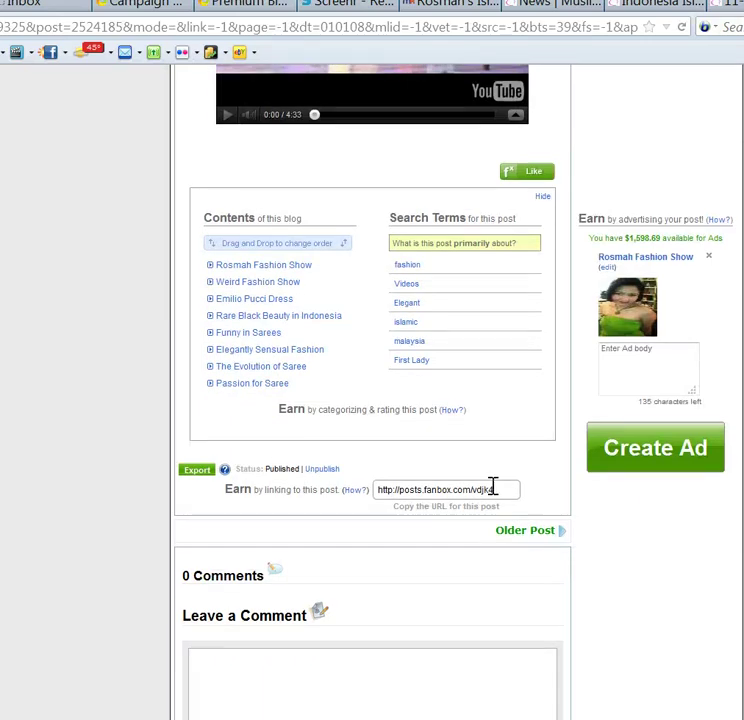
pyautogui.moveTo(495, 487); pyautogui.dragTo(347, 491)
pyautogui.rightClick(409, 487)
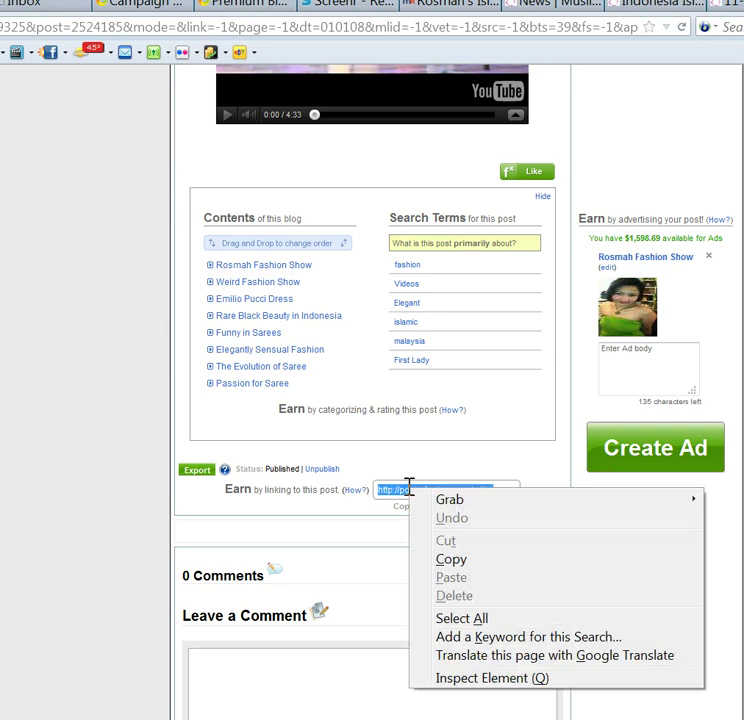
pyautogui.click(429, 561)
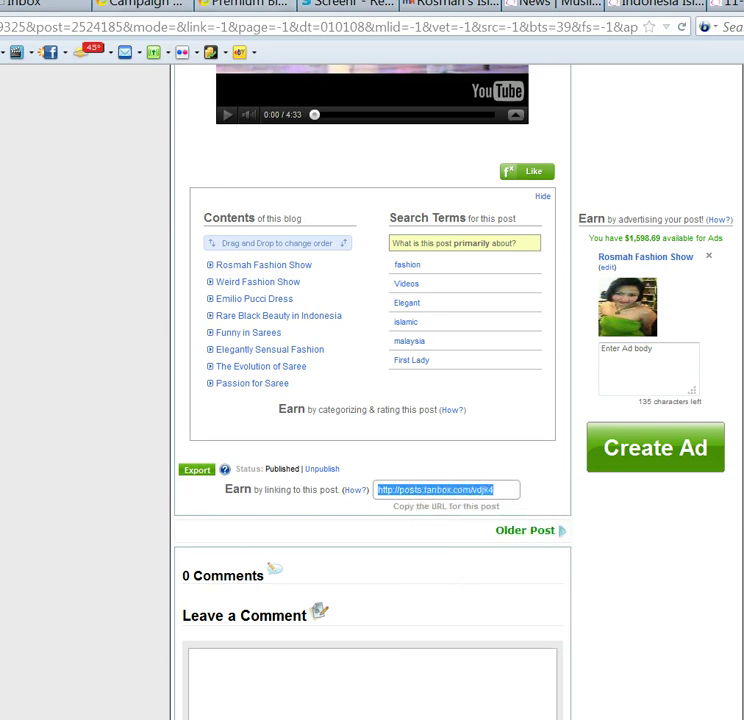
# - Paste the copied post address as the link URL for 'See another fashion video' and insert it
pyautogui.click(250, 8)
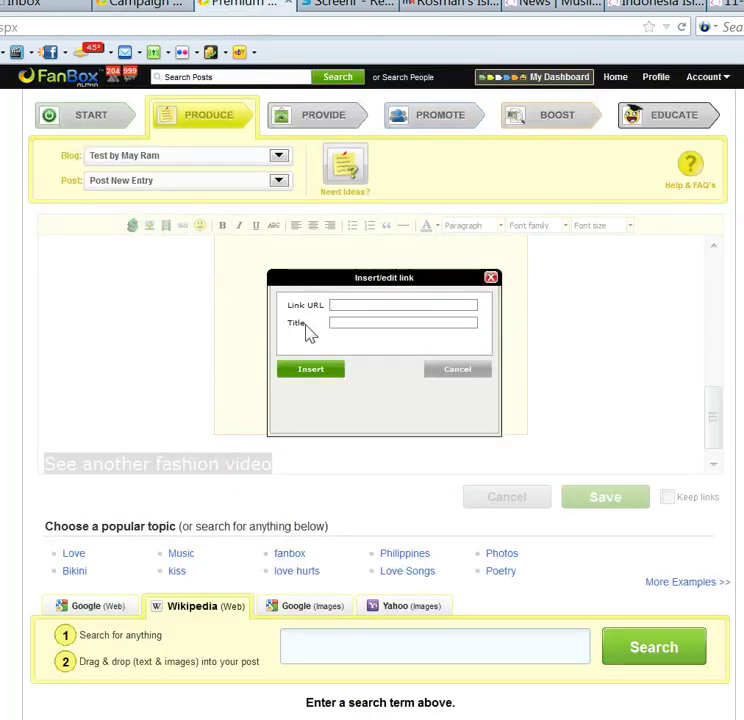
pyautogui.rightClick(341, 307)
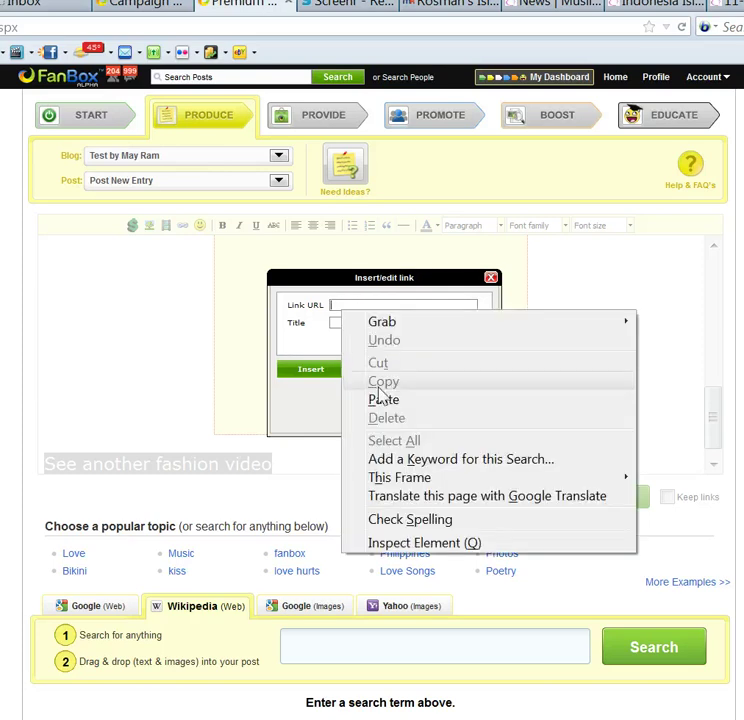
pyautogui.click(379, 398)
pyautogui.click(325, 372)
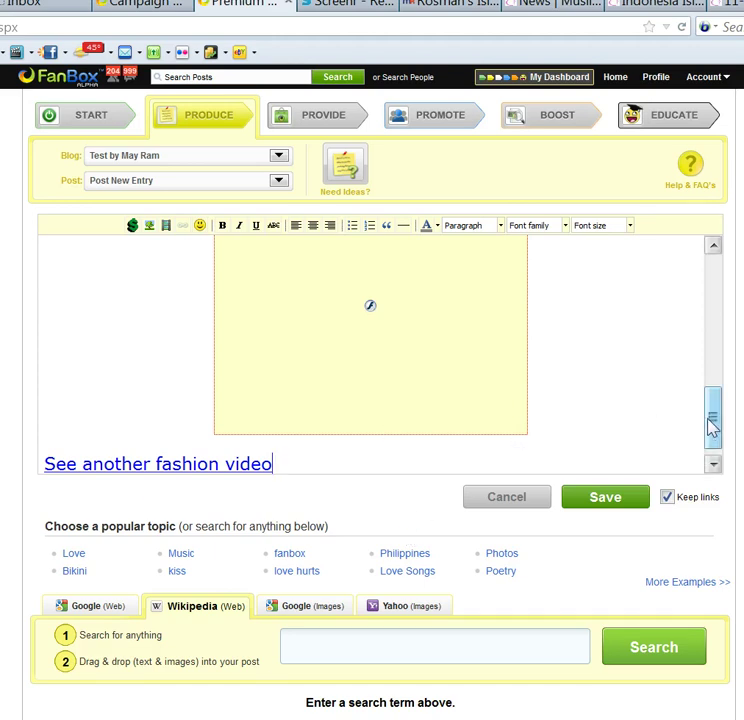
pyautogui.moveTo(711, 427); pyautogui.dragTo(732, 276)
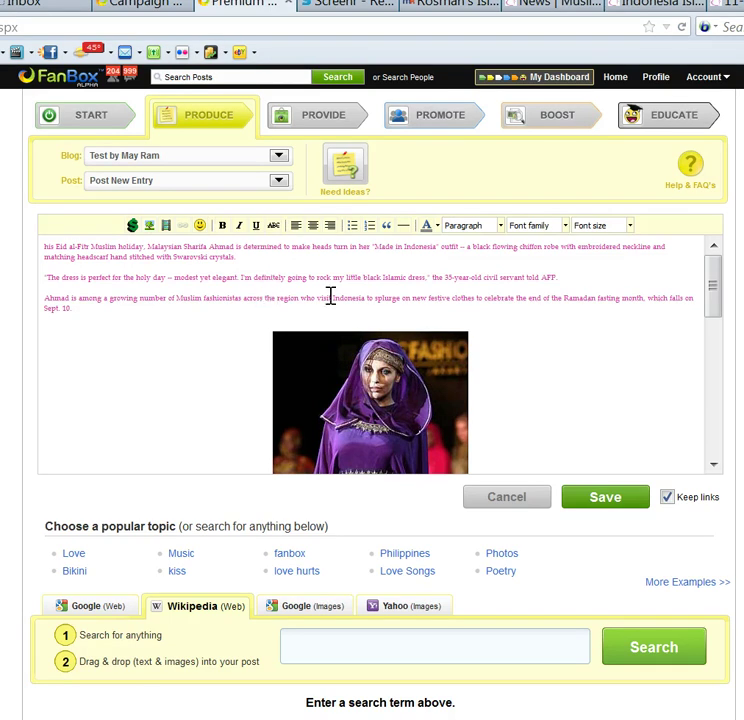
# - Add the dollar-sign paywall marker after 'Sept. 10.' and start saving the post
pyautogui.click(262, 321)
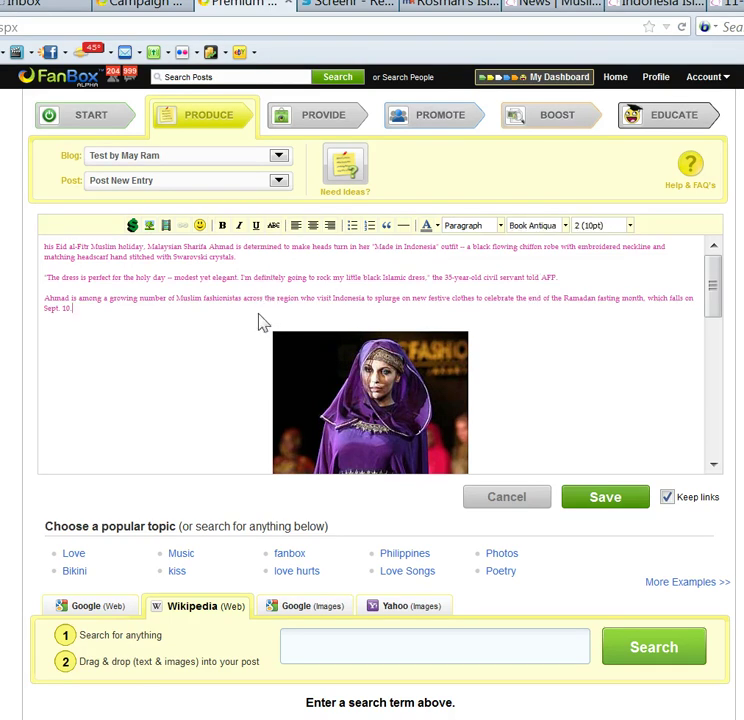
pyautogui.click(131, 225)
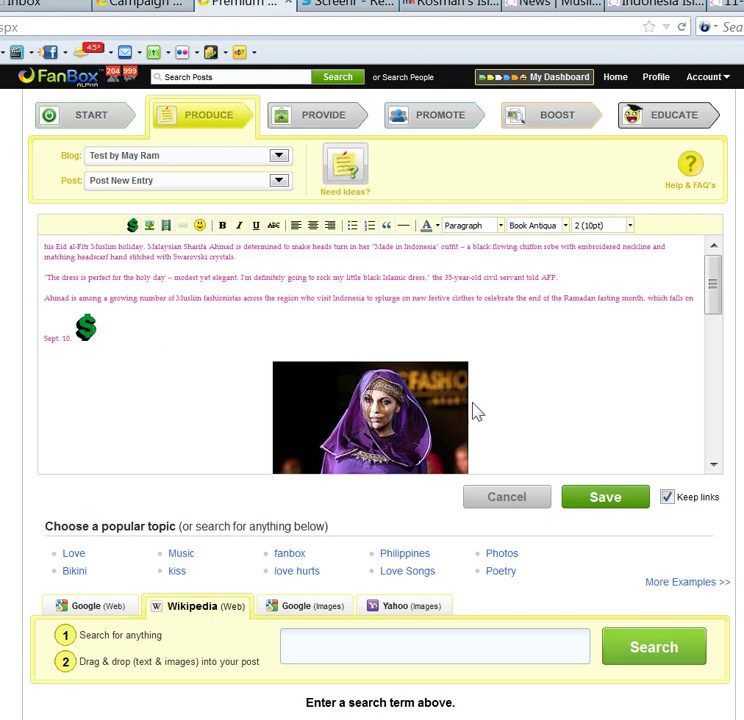
pyautogui.moveTo(714, 292); pyautogui.dragTo(689, 452)
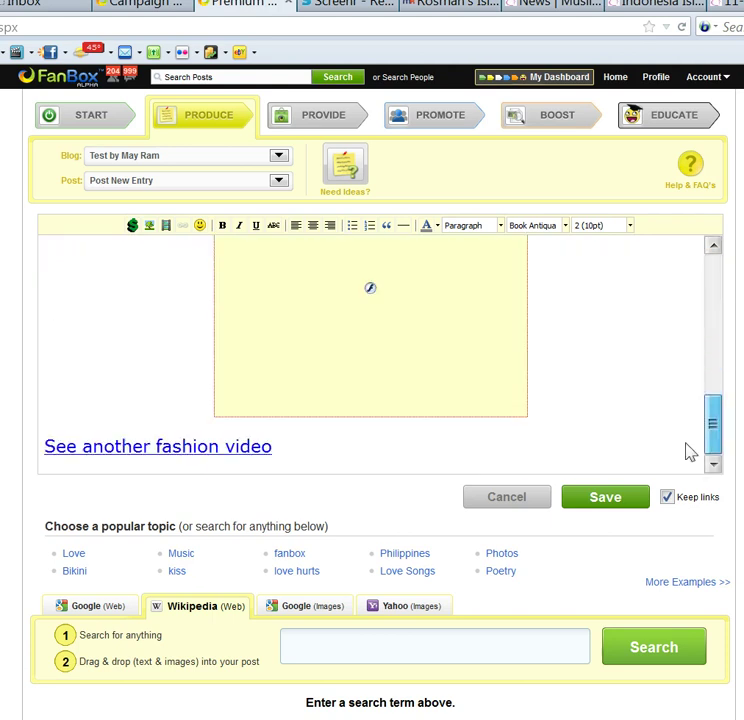
pyautogui.click(607, 500)
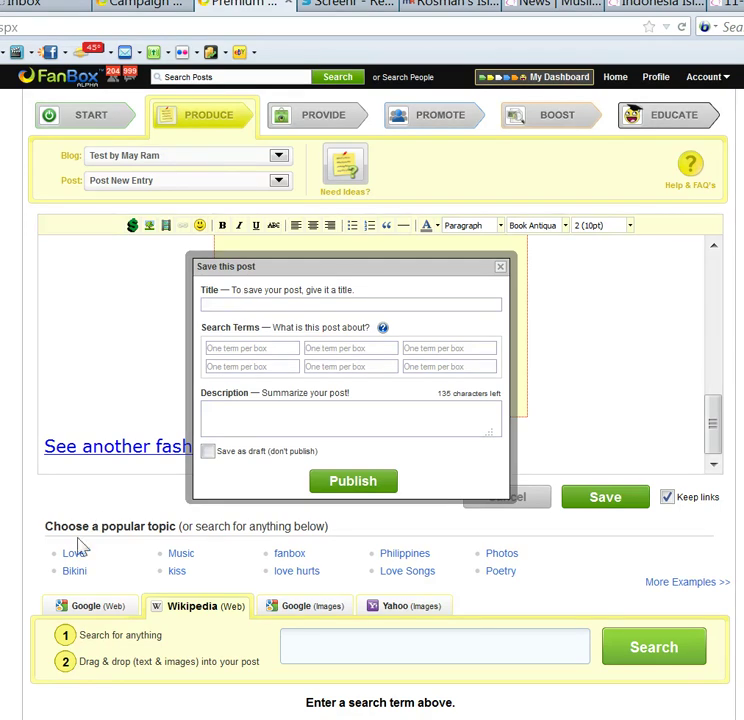
# - Enter 'Indonesian Fashion' as the post title, then move through the search term boxes
pyautogui.hotkey('ctrl', 'v')
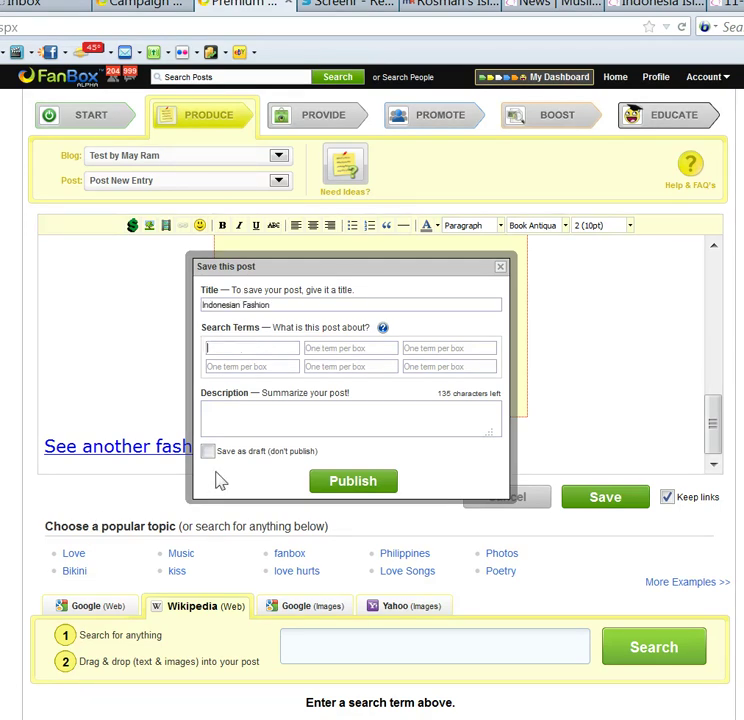
pyautogui.moveTo(289, 305); pyautogui.dragTo(137, 301)
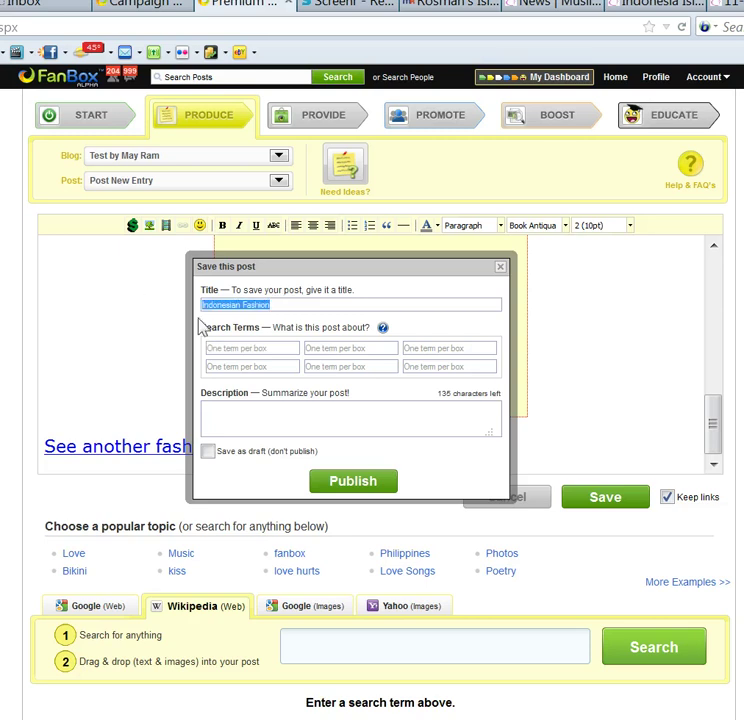
pyautogui.click(276, 351)
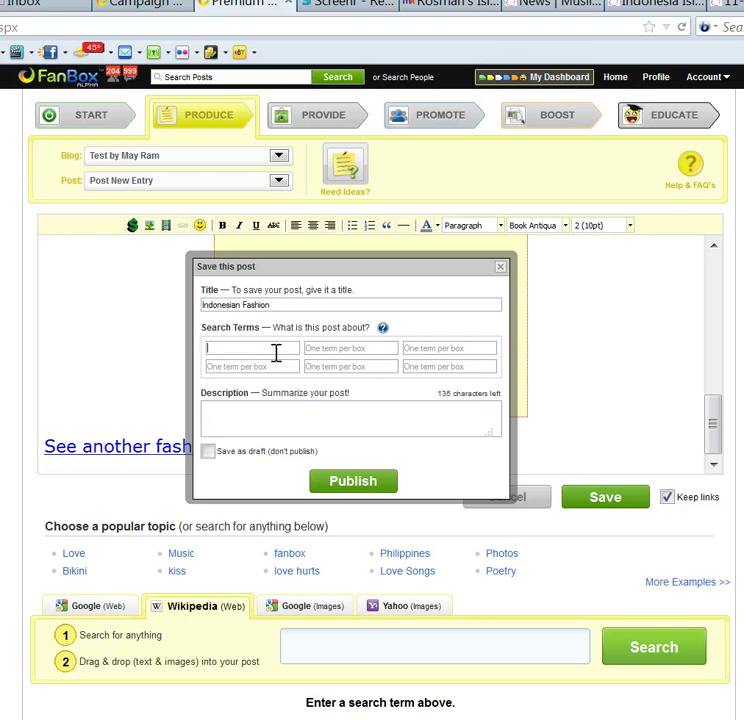
pyautogui.click(376, 350)
pyautogui.click(464, 350)
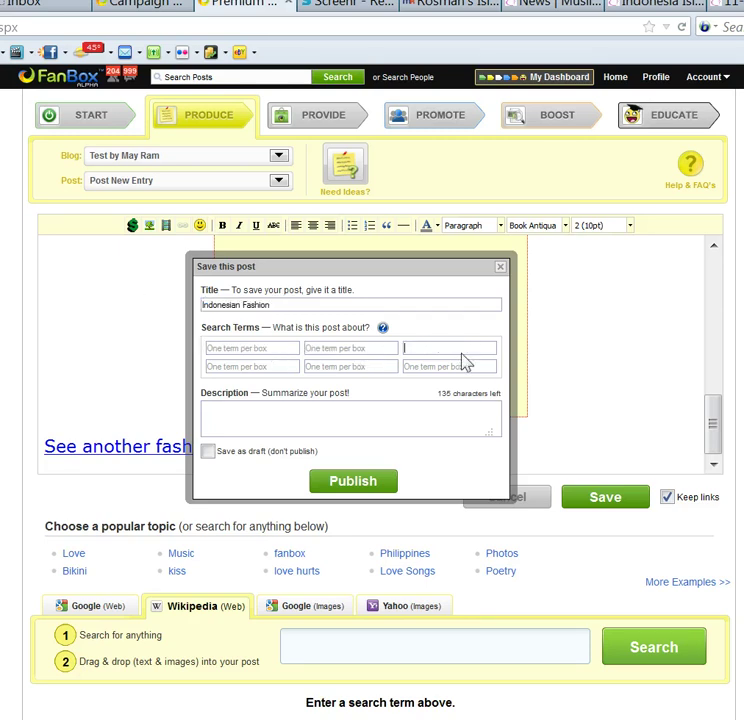
pyautogui.click(365, 366)
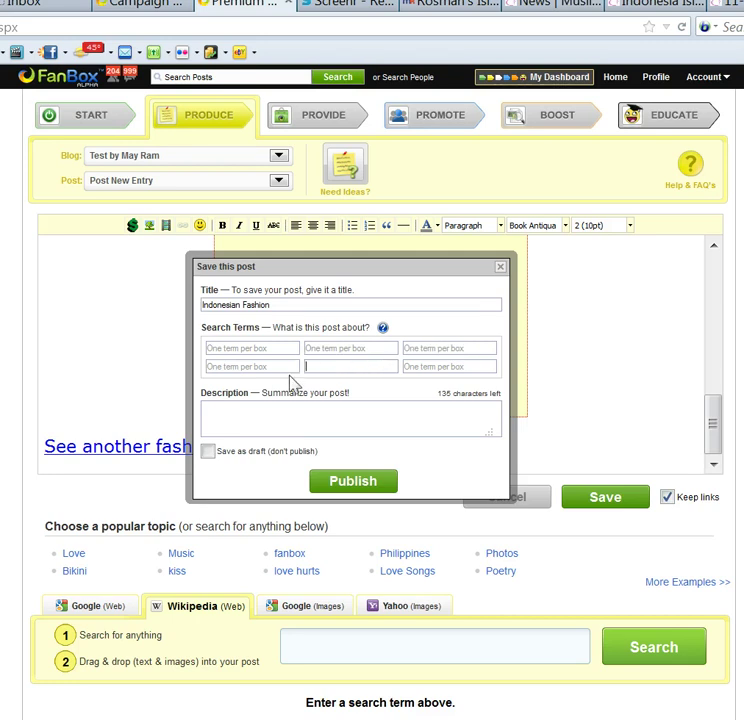